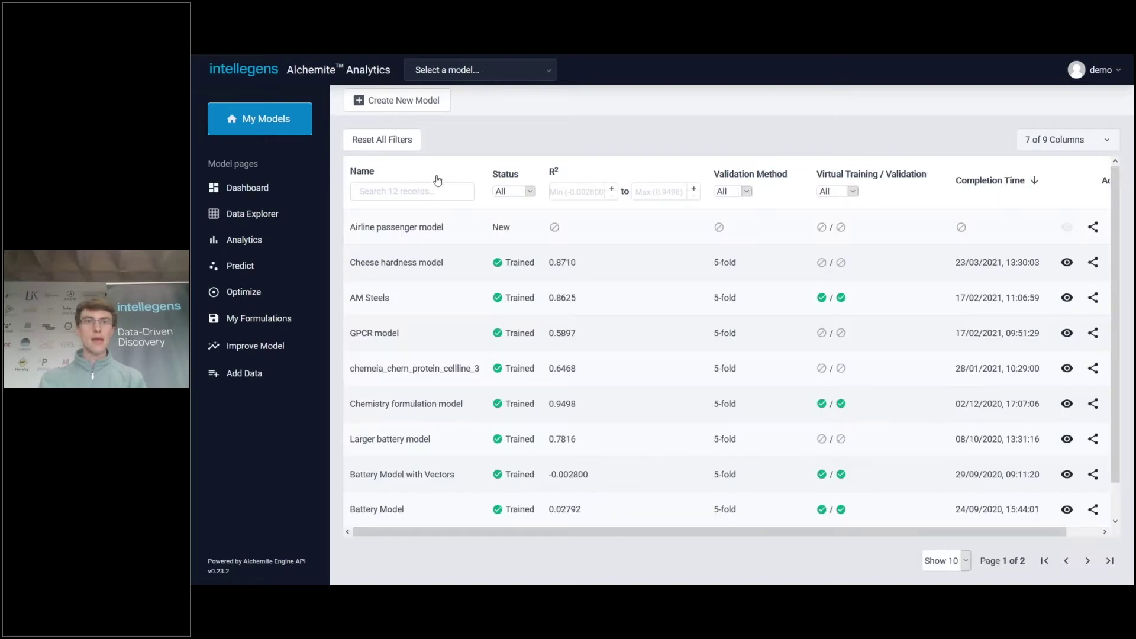
Step: Sort the model list by name in descending order and open the Steels model
click(433, 175)
click(433, 175)
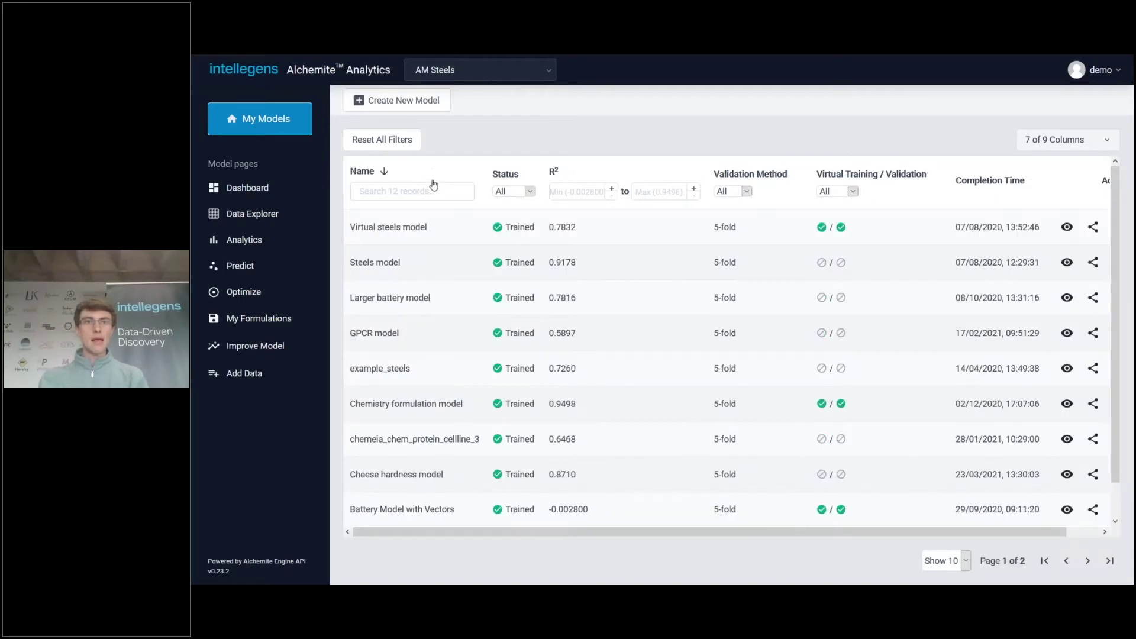
click(391, 268)
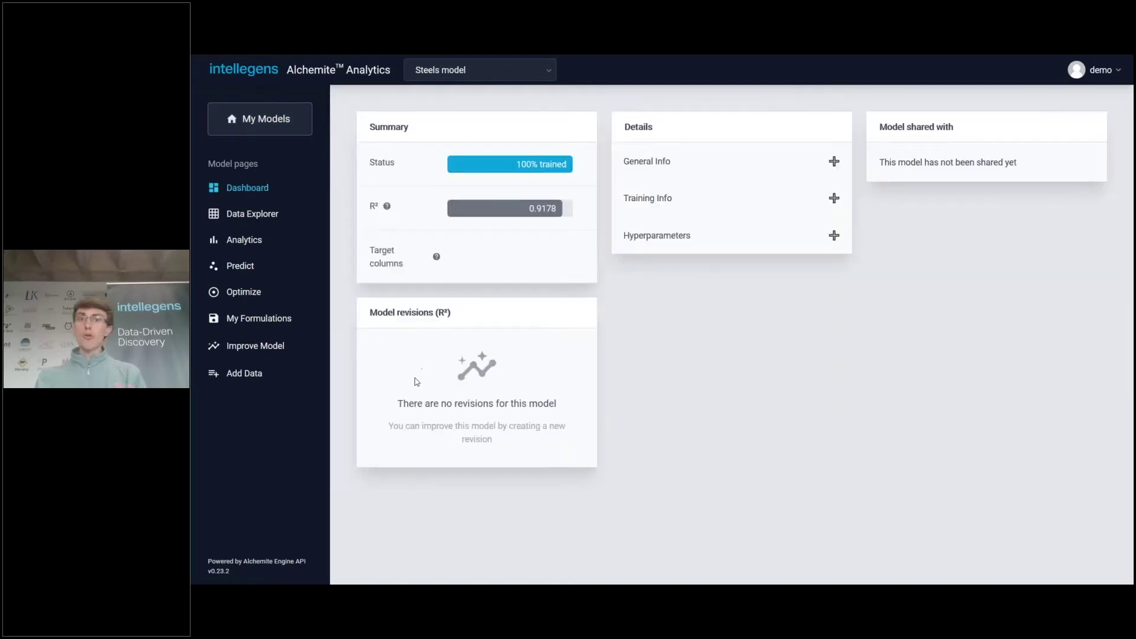
Step: View the Steels model's dataset in the Data Explorer, comparing it with the predictions hidden and shown
click(260, 213)
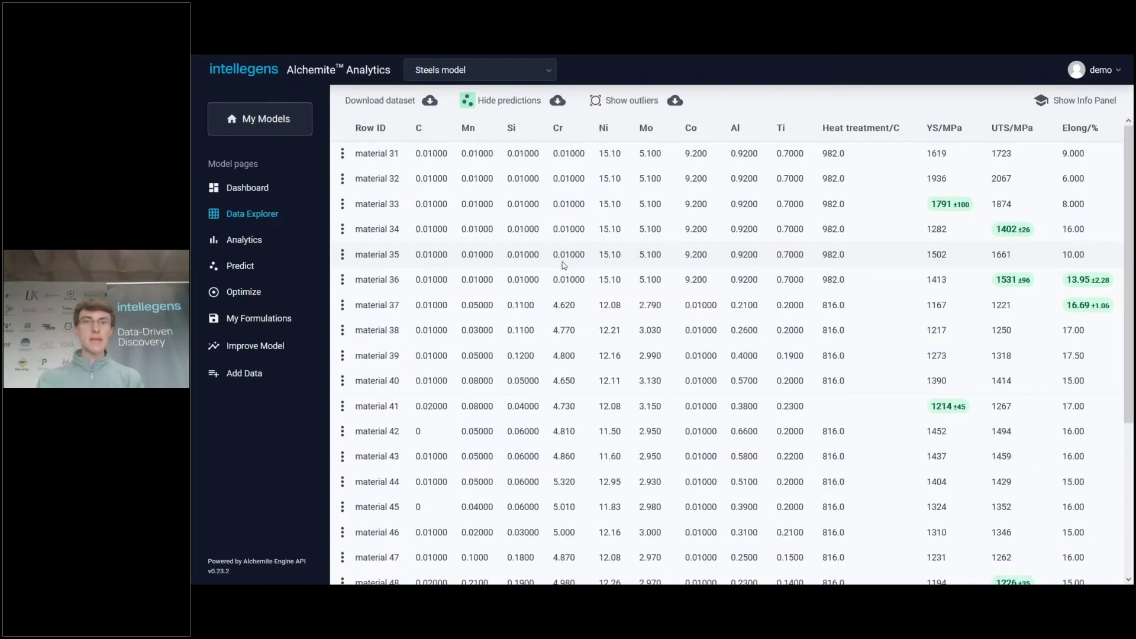
click(505, 101)
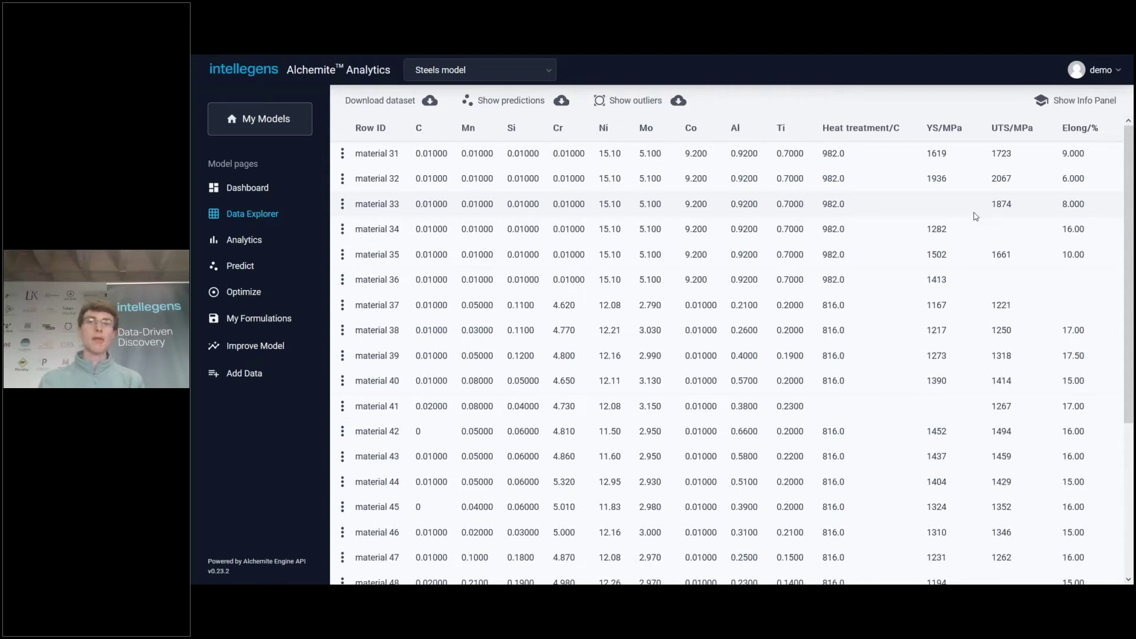
click(505, 105)
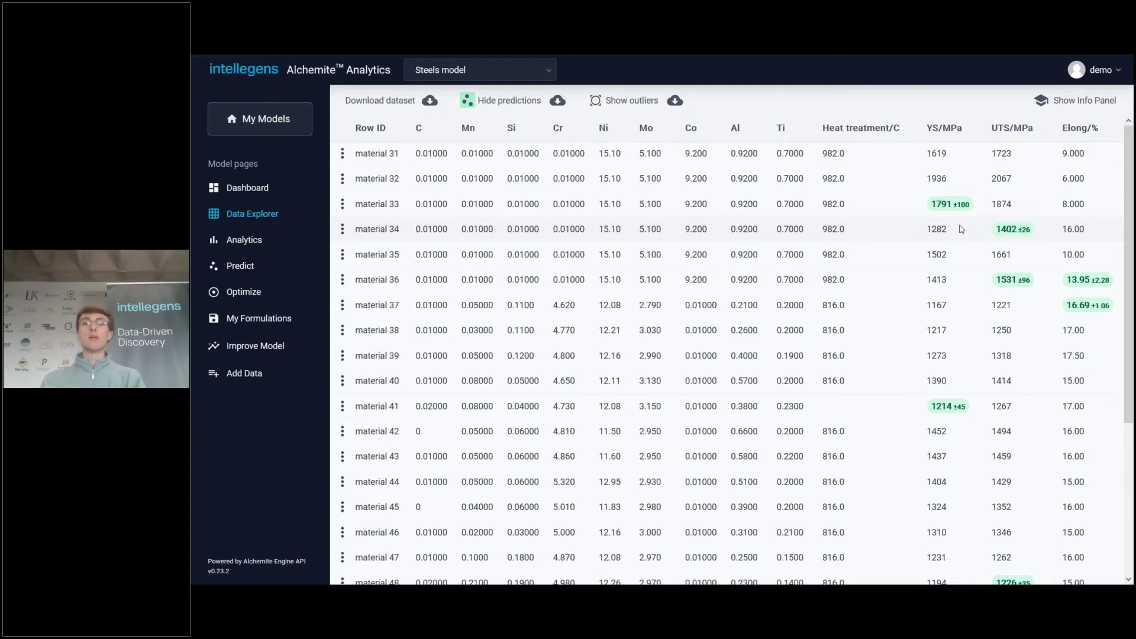
Step: Examine the Steels model's analytics: the R² value for UTS/MPa and the importance heat map of outputs versus inputs
click(255, 244)
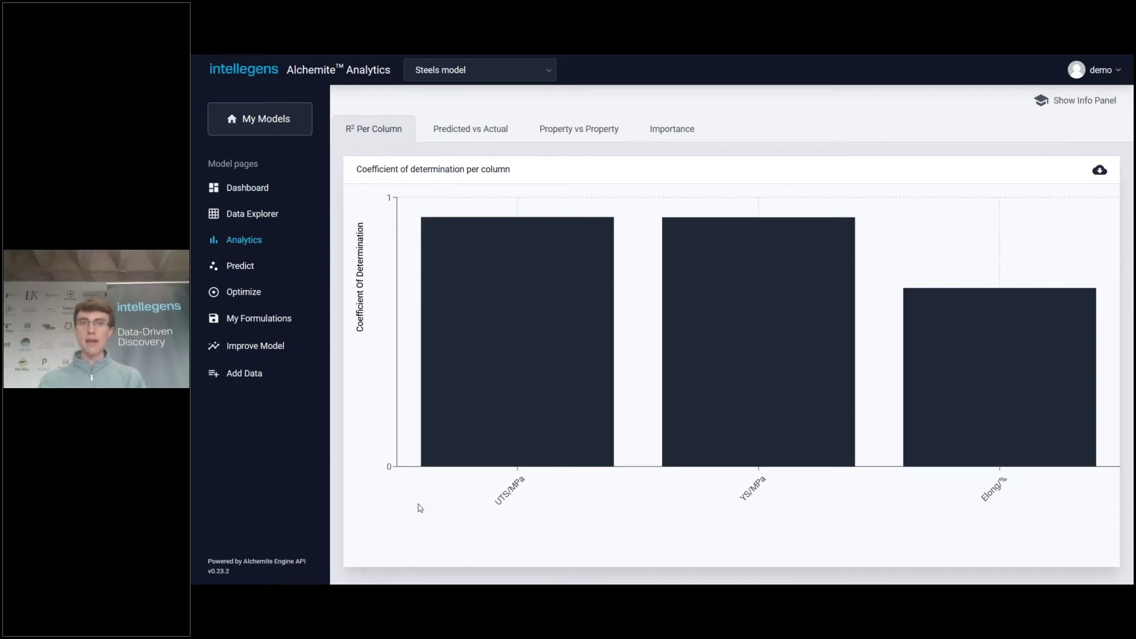
mouse_move(429, 234)
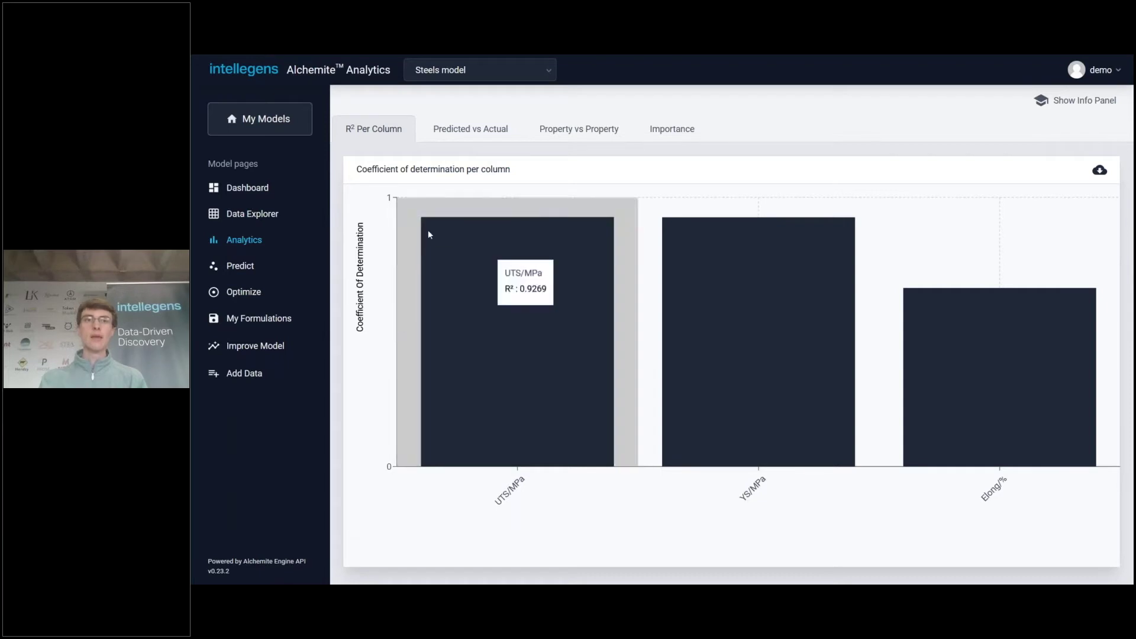
click(684, 137)
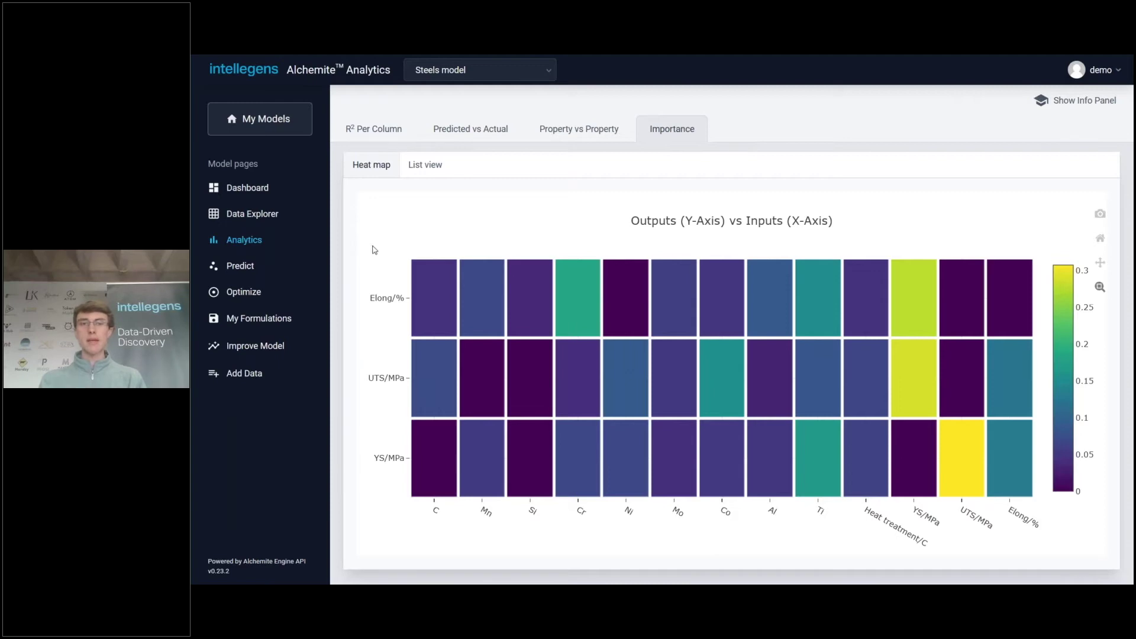
Step: Create a new optimization for the Steels model with YS/MPa as a Target: Above of 1800
click(255, 298)
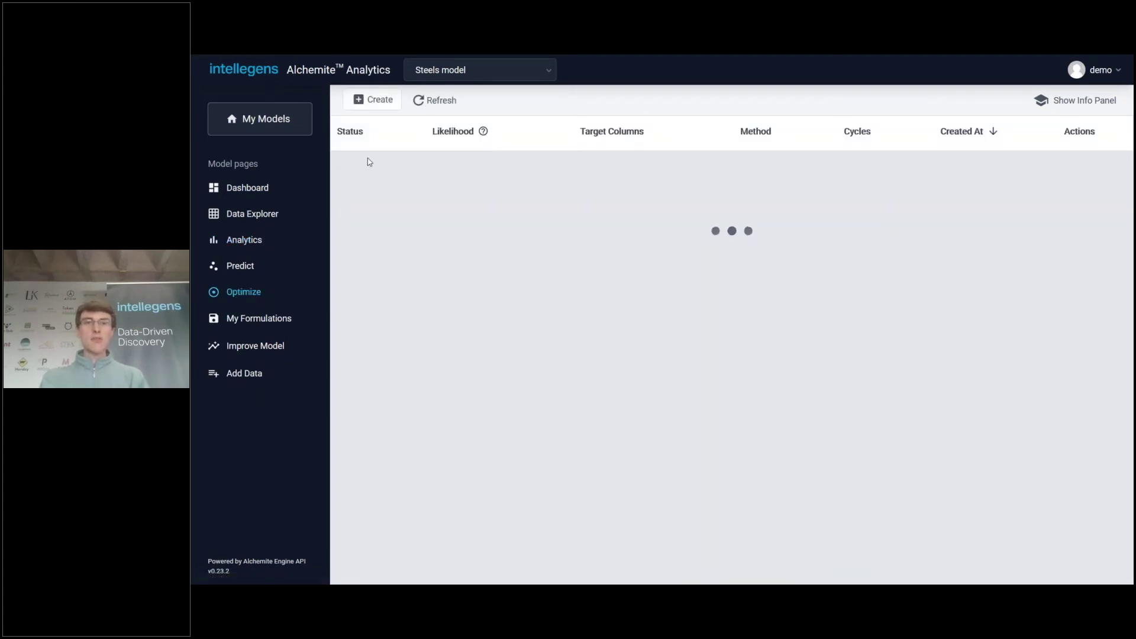
click(372, 99)
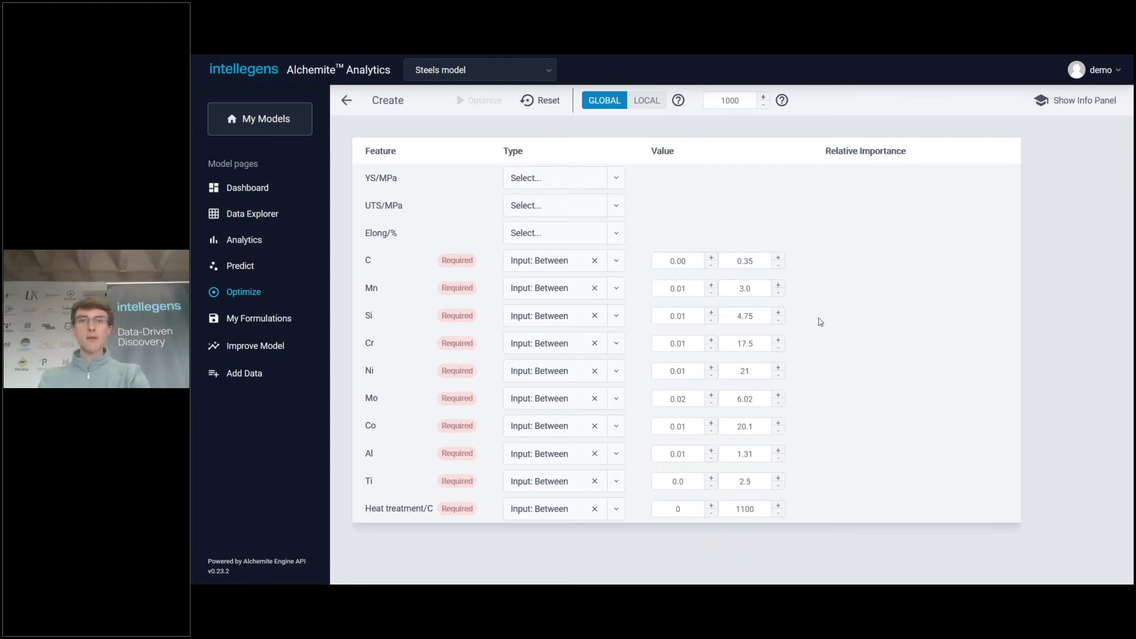
key(ctrl+plus)
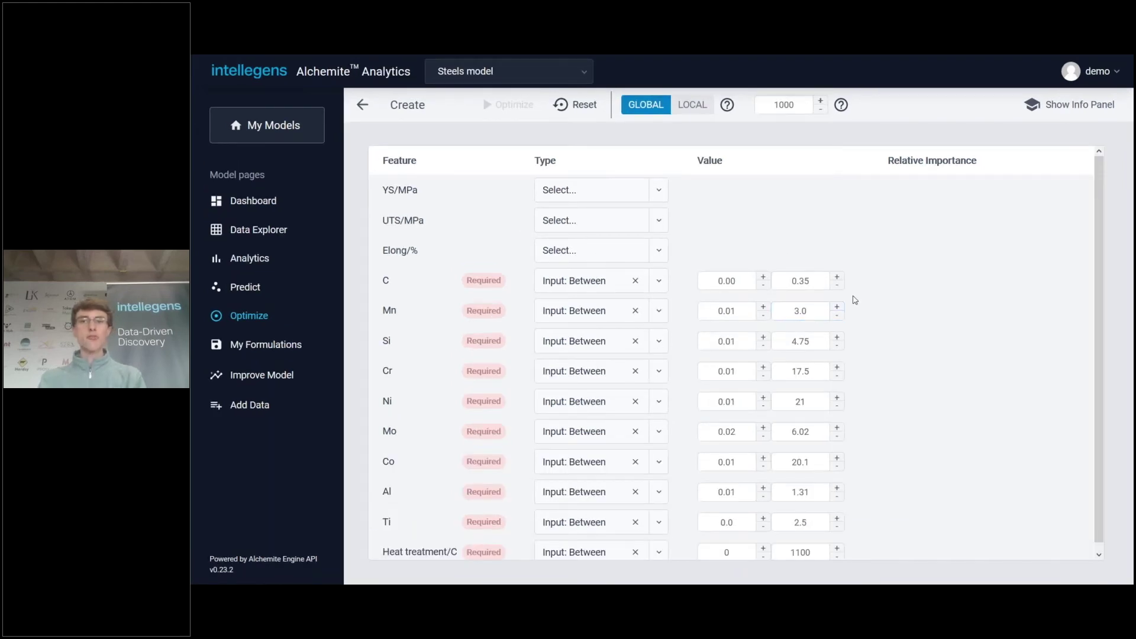
scroll(887, 305, down, 1)
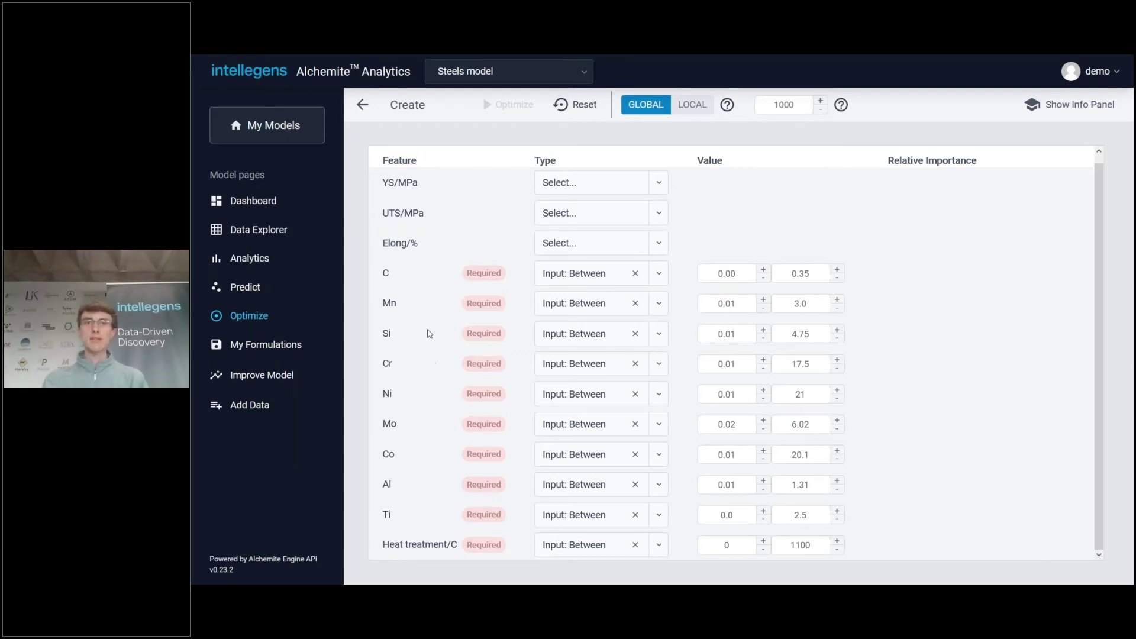
click(589, 186)
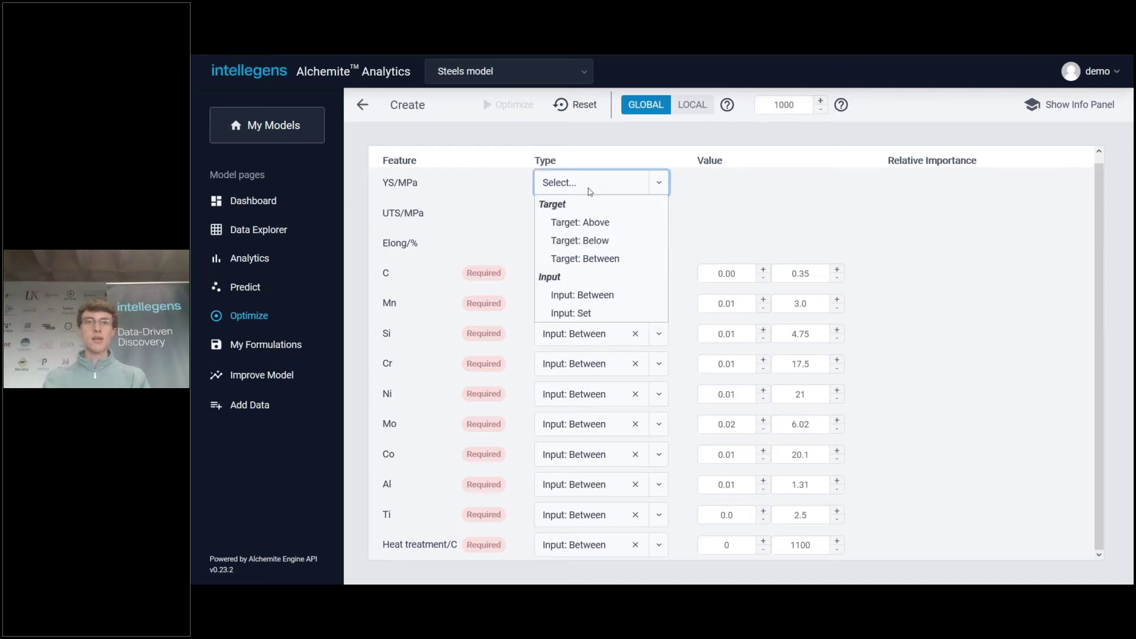
click(599, 221)
click(728, 183)
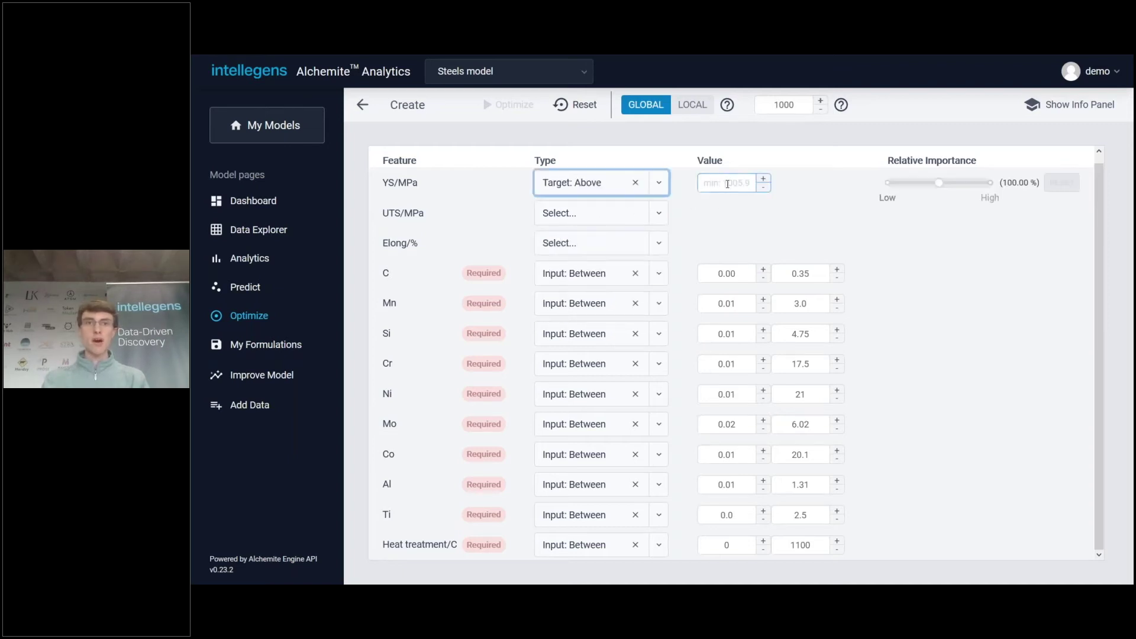
text(1800)
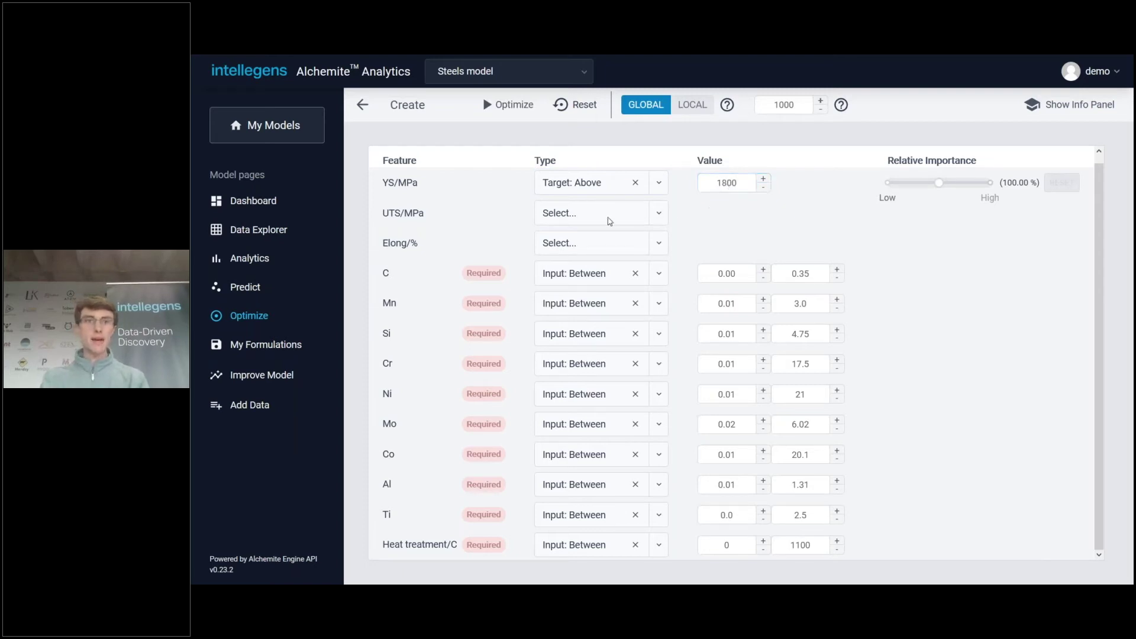
Step: Make Elong/% a Target: Below with a maximum value of 10
click(599, 246)
click(599, 300)
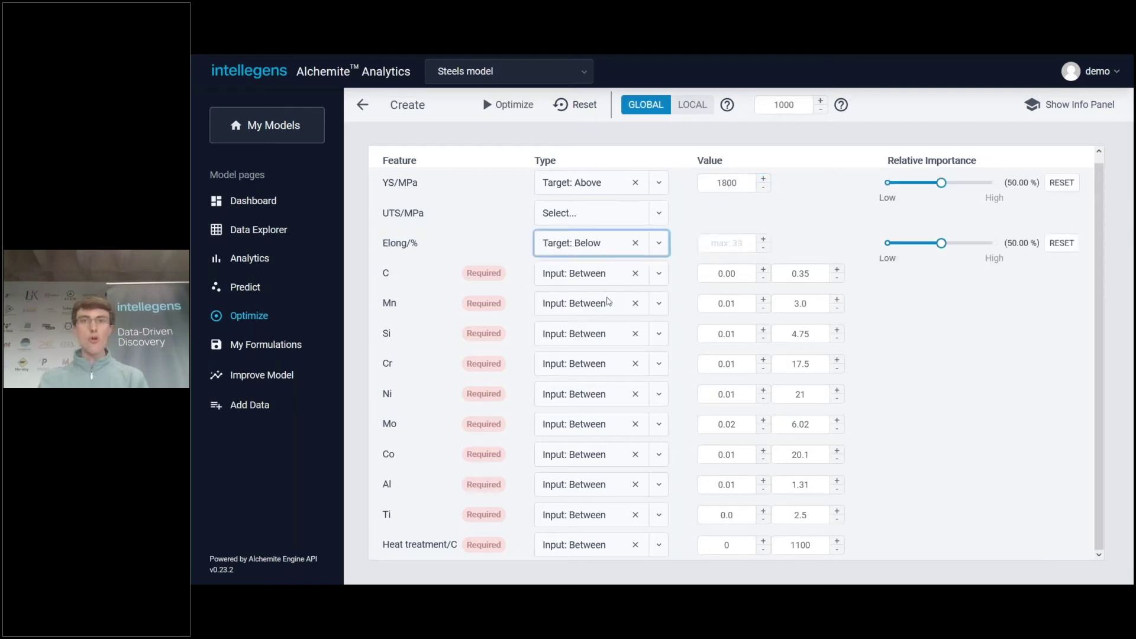
click(725, 243)
text(10)
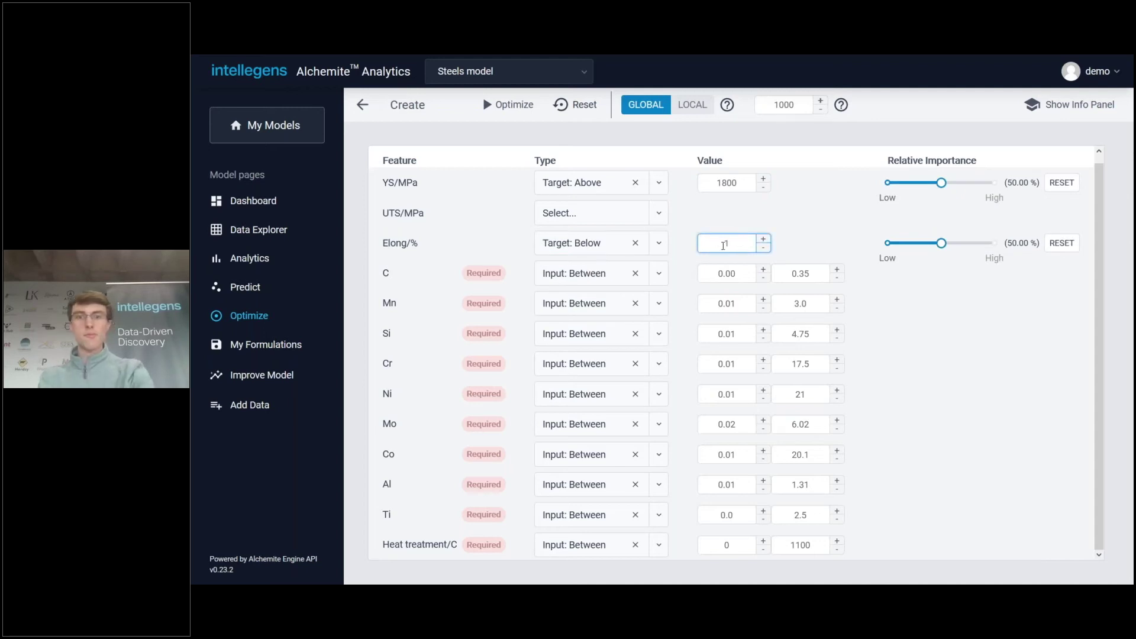
click(976, 308)
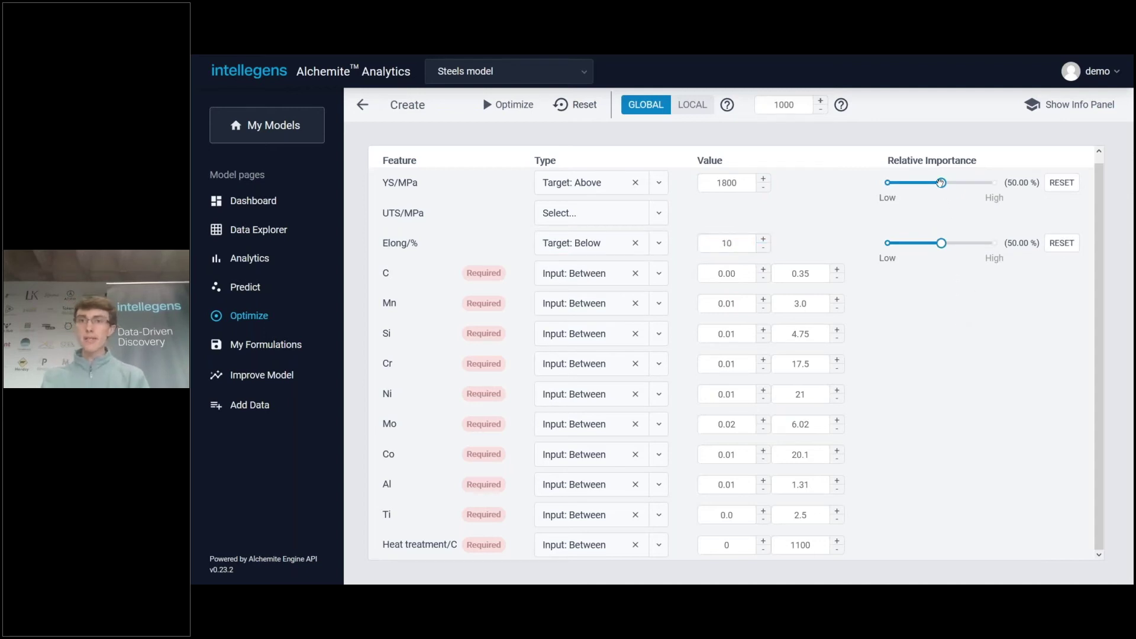
Step: Weight the targets' relative importance at 67.24 % for YS/MPa and 32.76 % for Elong/%
drag(941, 182, 973, 194)
drag(941, 244, 928, 244)
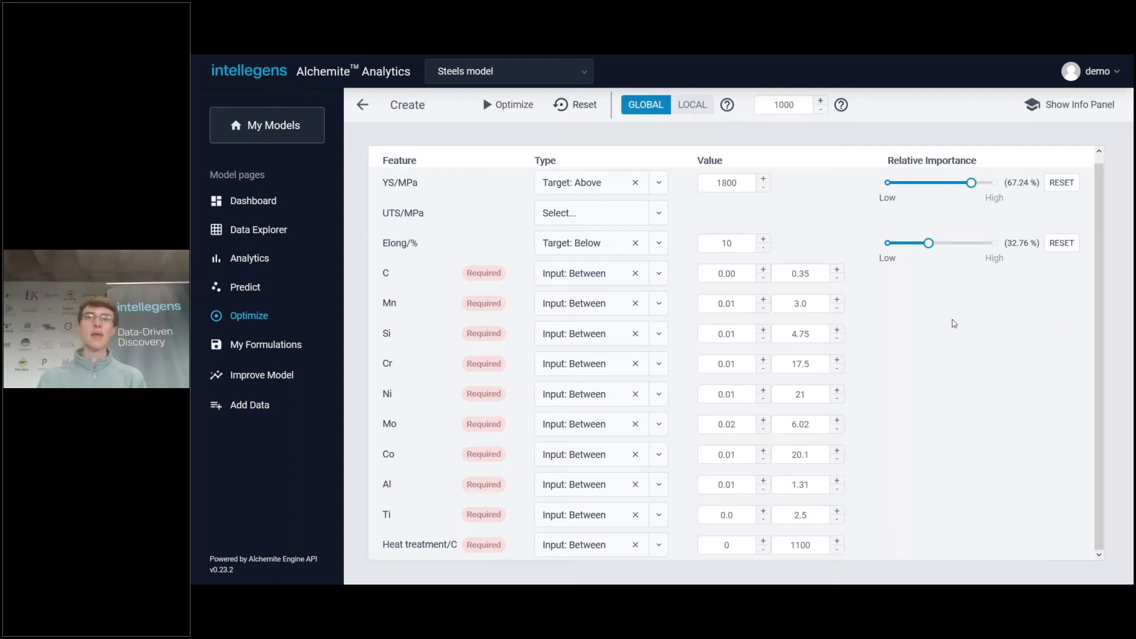
click(730, 367)
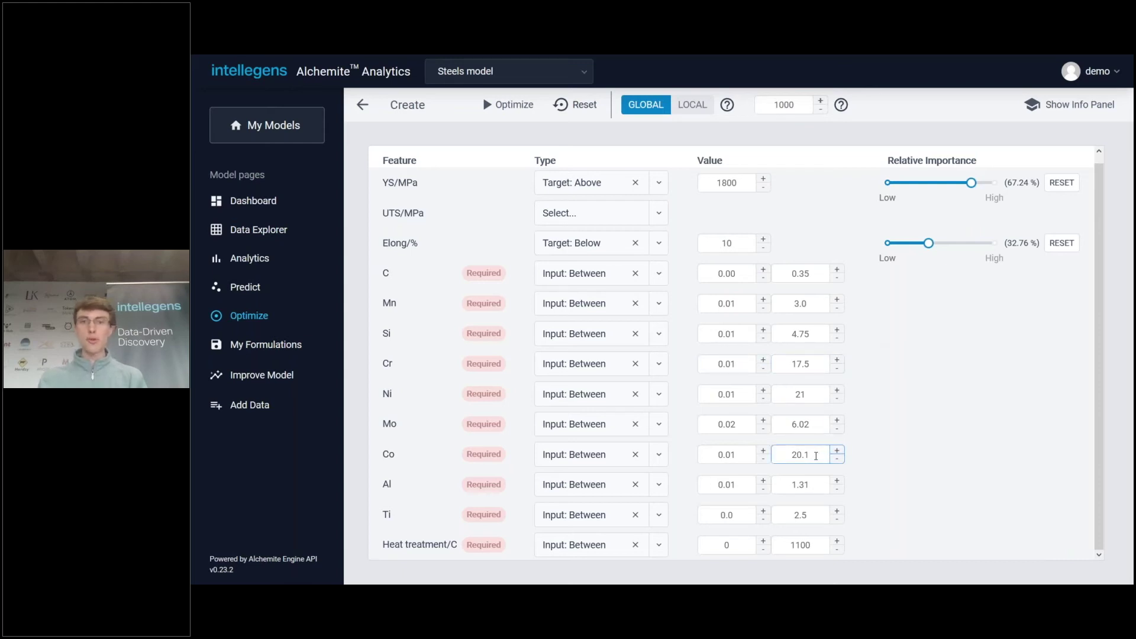
Step: Set the upper limit of the Co input range to 2 and run the optimization
drag(815, 456, 791, 454)
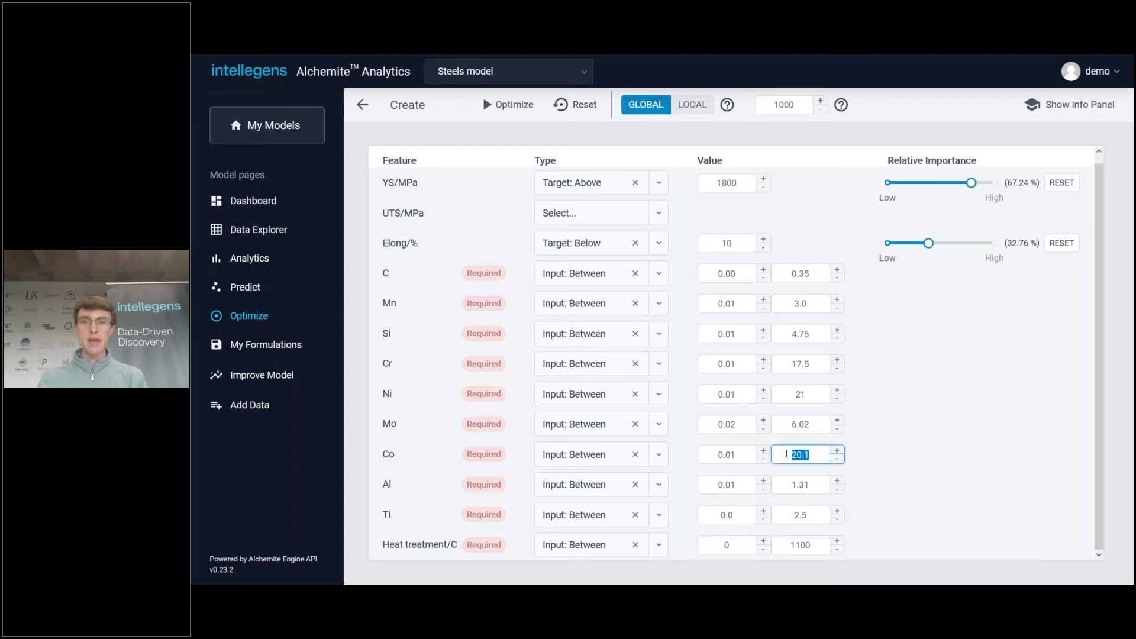
text(2)
click(910, 425)
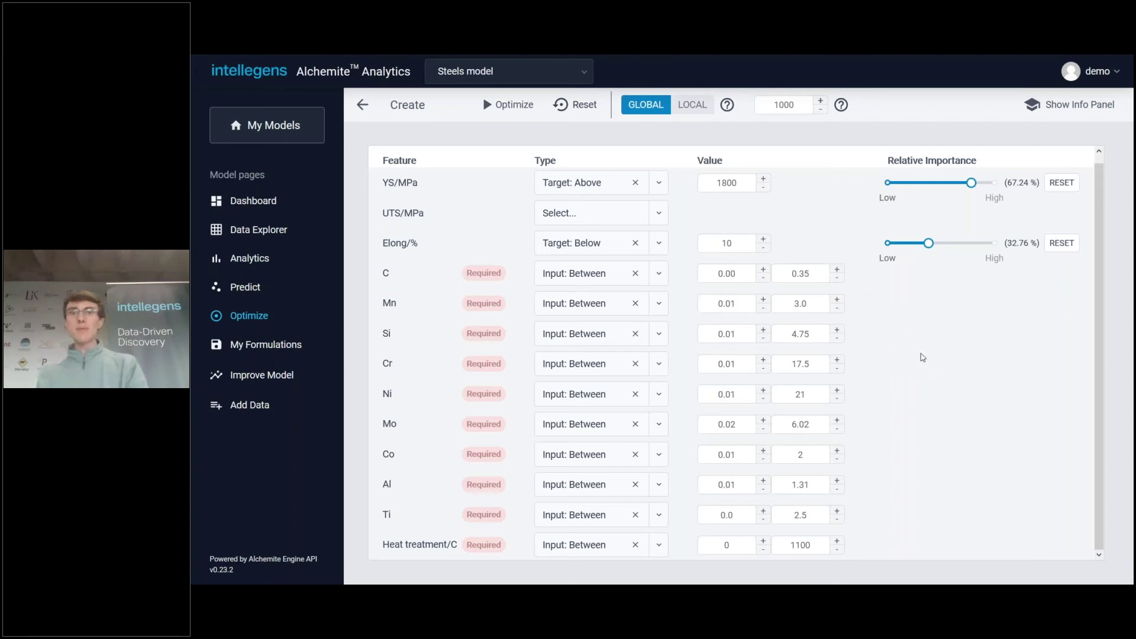
click(508, 111)
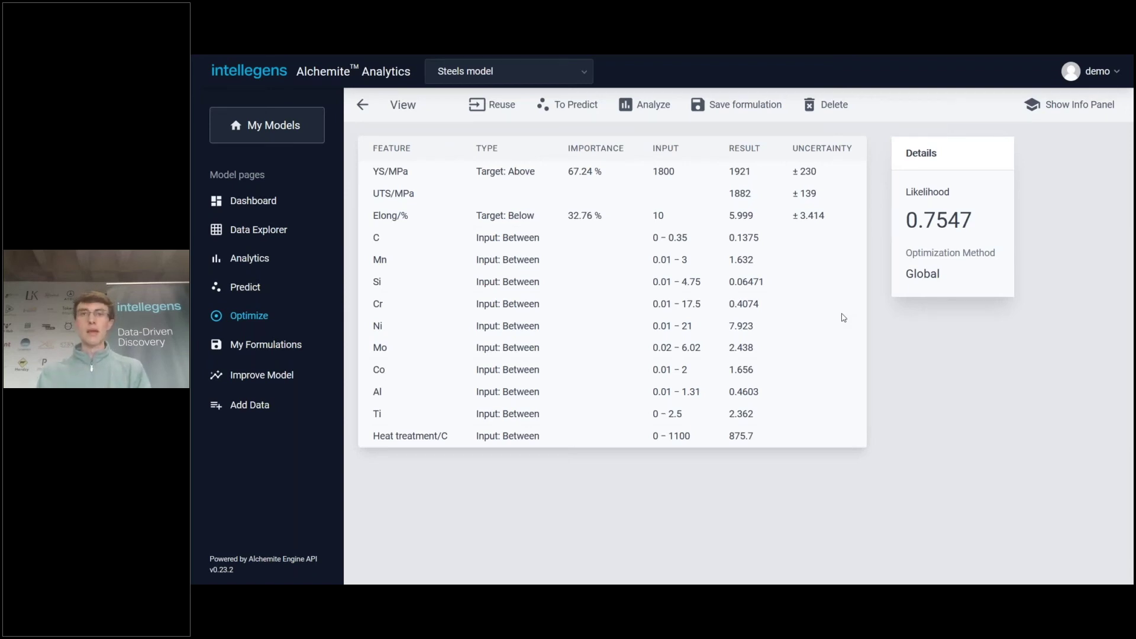
Step: Examine the optimized C amount and the YS/MPa result with its uncertainty
drag(763, 239, 726, 239)
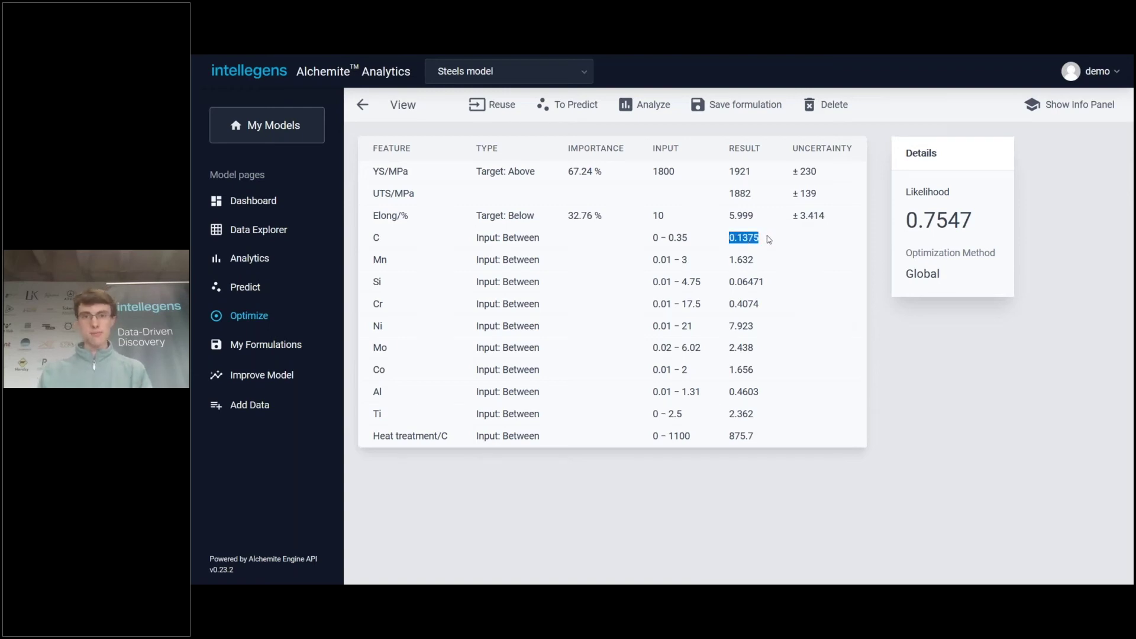
click(763, 265)
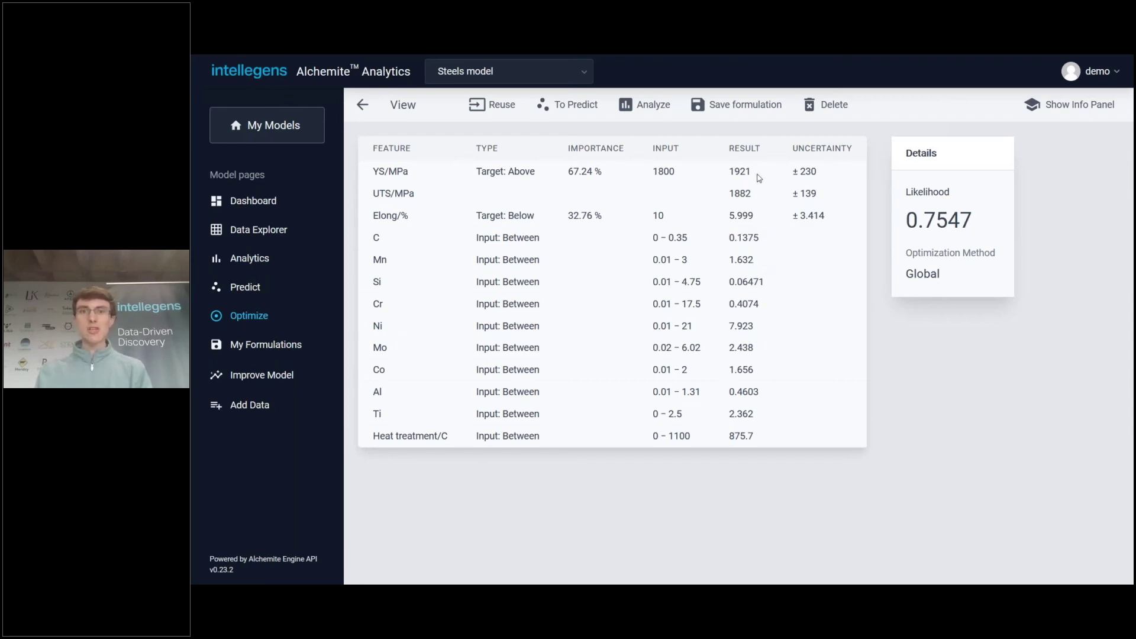
drag(752, 172, 728, 173)
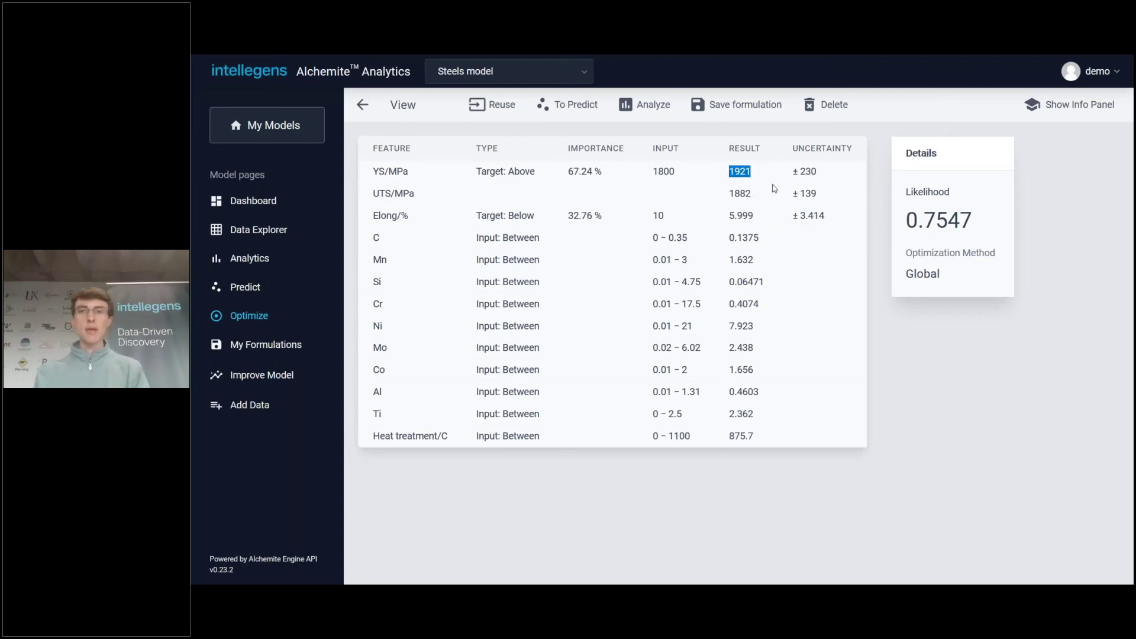
drag(800, 172, 792, 171)
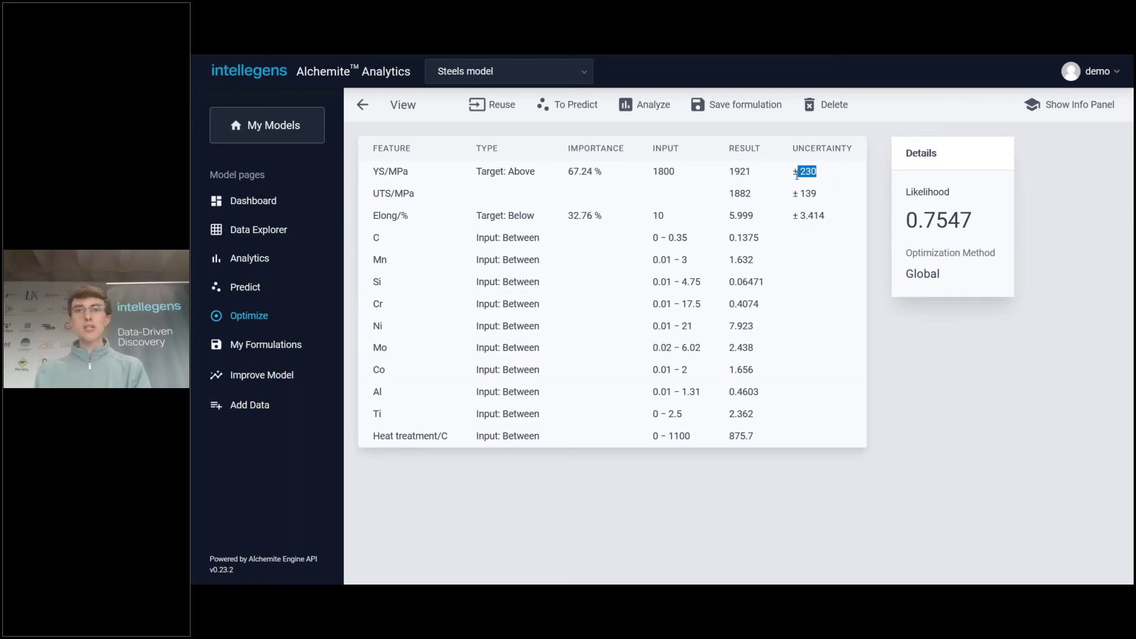
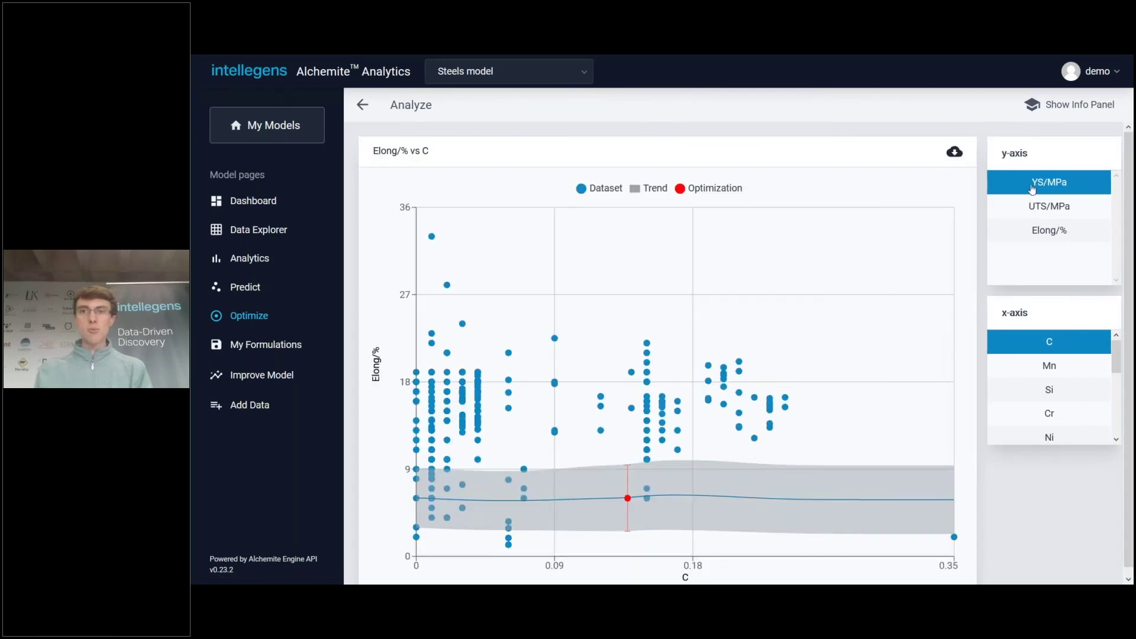
Step: Analyze the optimization result by plotting YS/MPa against C and Ti, and Elong/% against Ti
click(1030, 209)
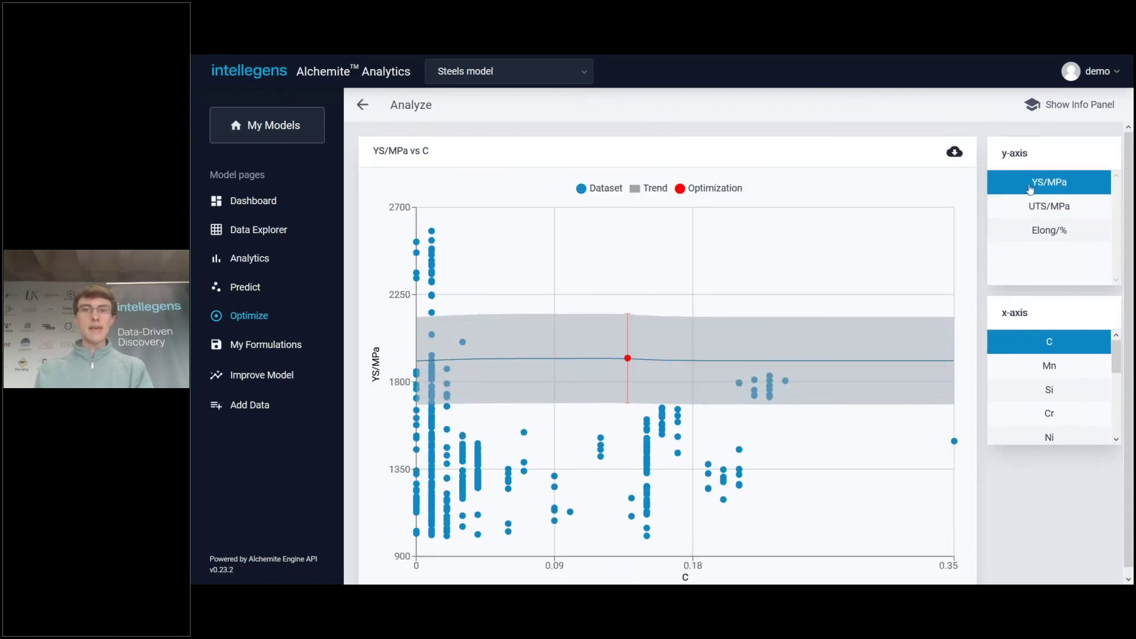
key(ctrl+minus)
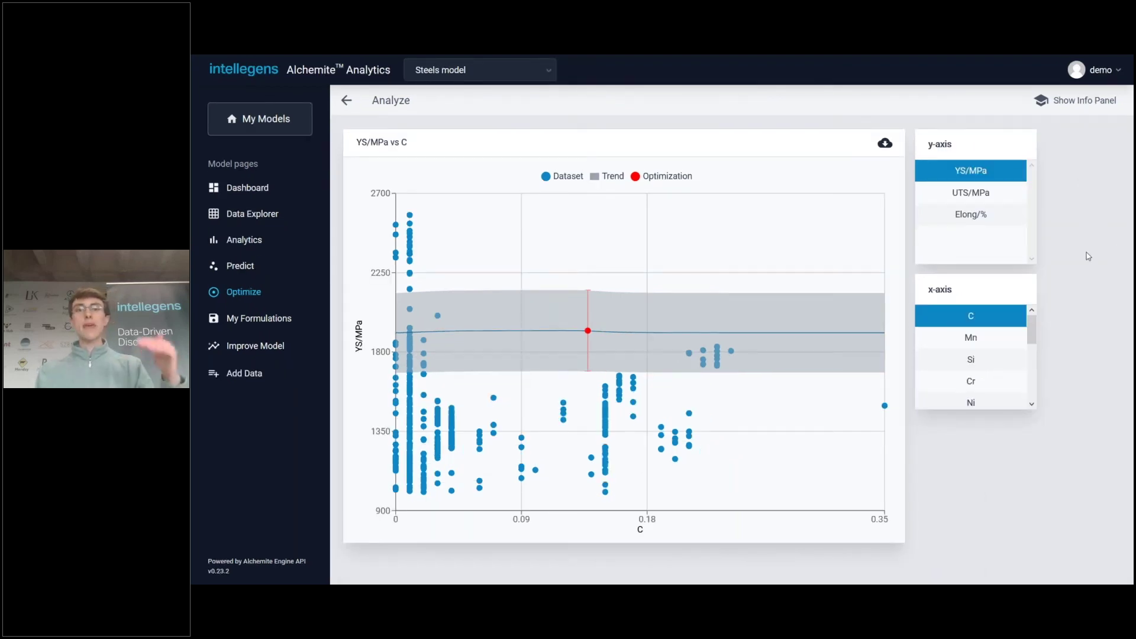
scroll(993, 337, down, 5)
click(996, 342)
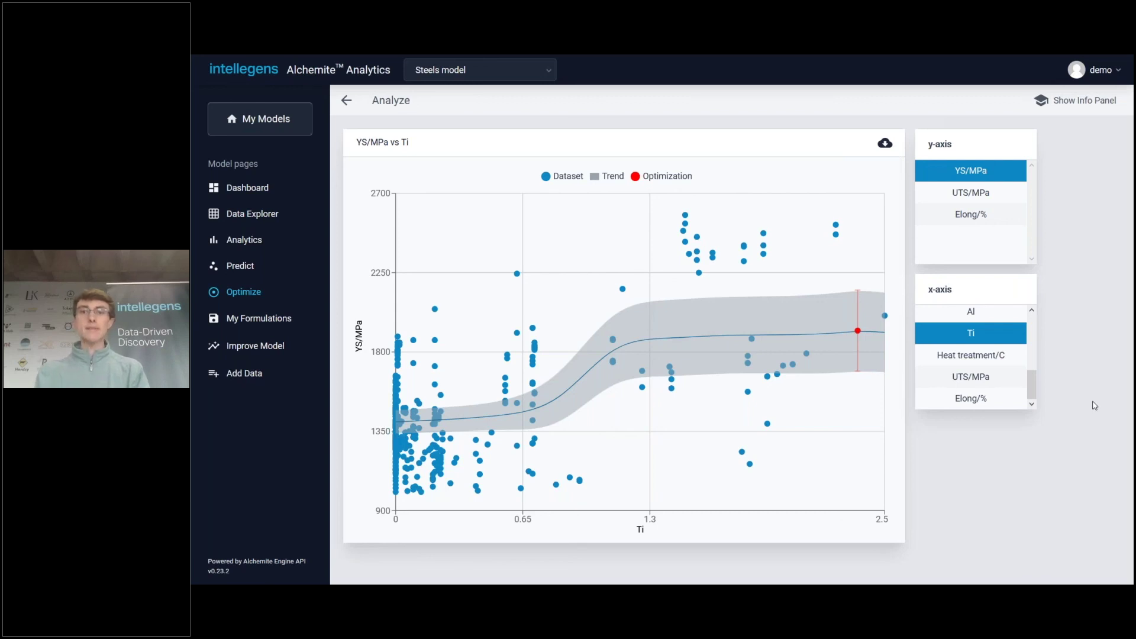
mouse_move(868, 327)
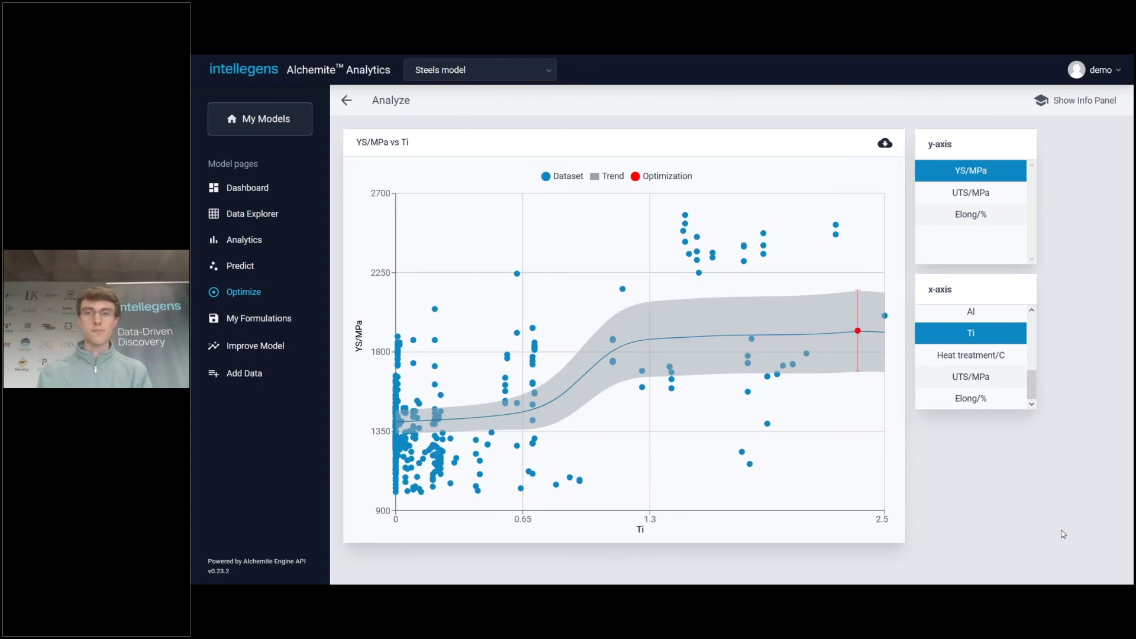
click(988, 216)
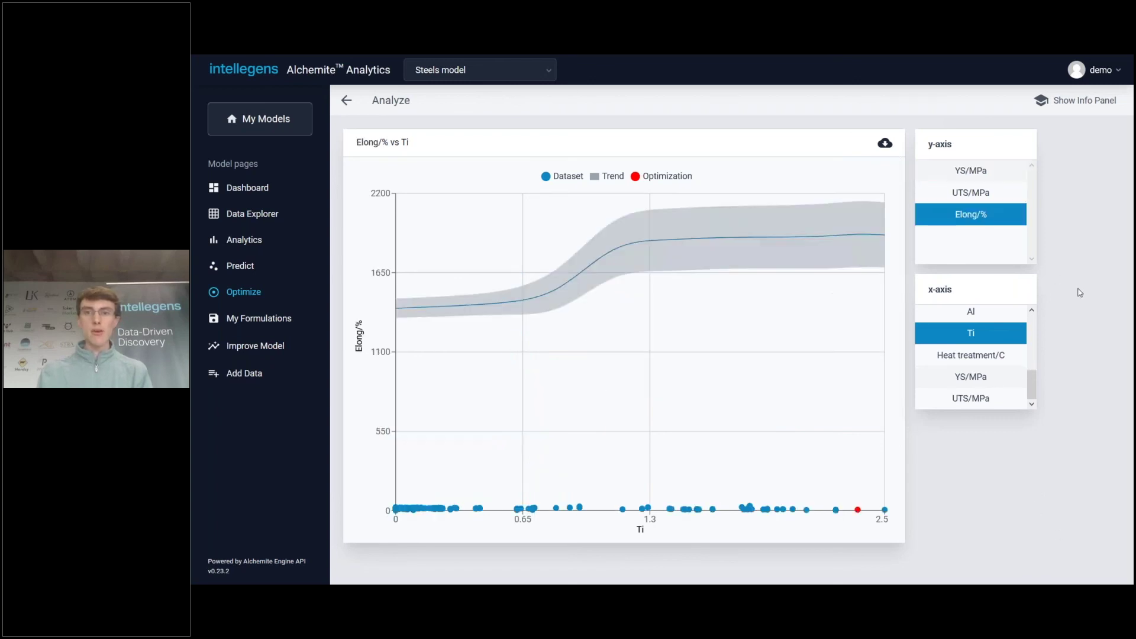